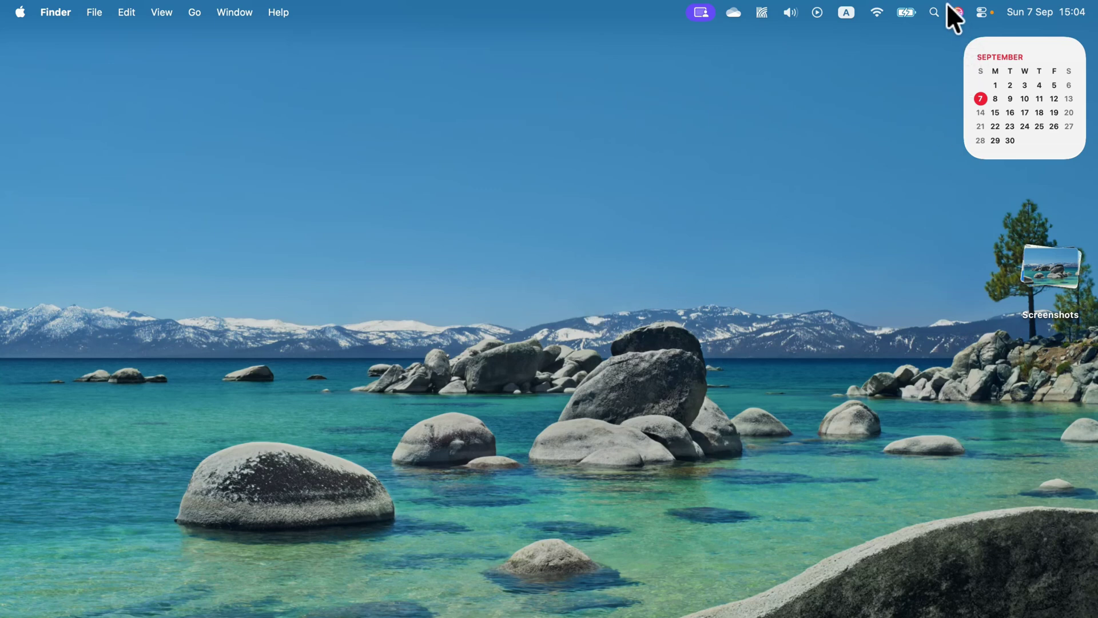
Open Spotlight from the menu bar, close and reopen it twice, leaving the search field empty.
left_click(933, 12)
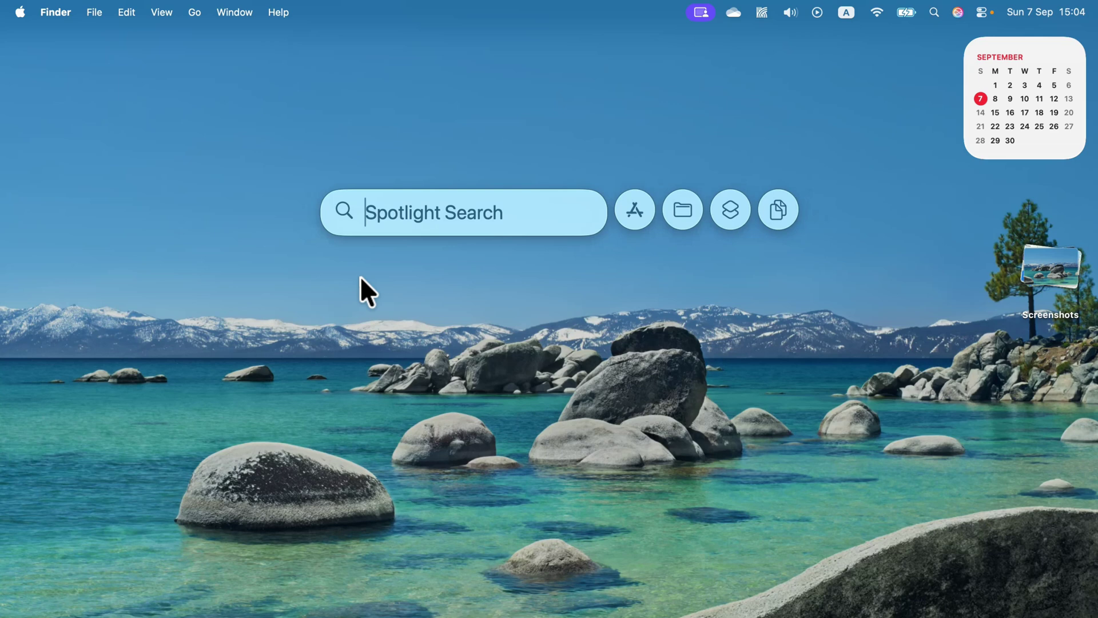
key("Escape")
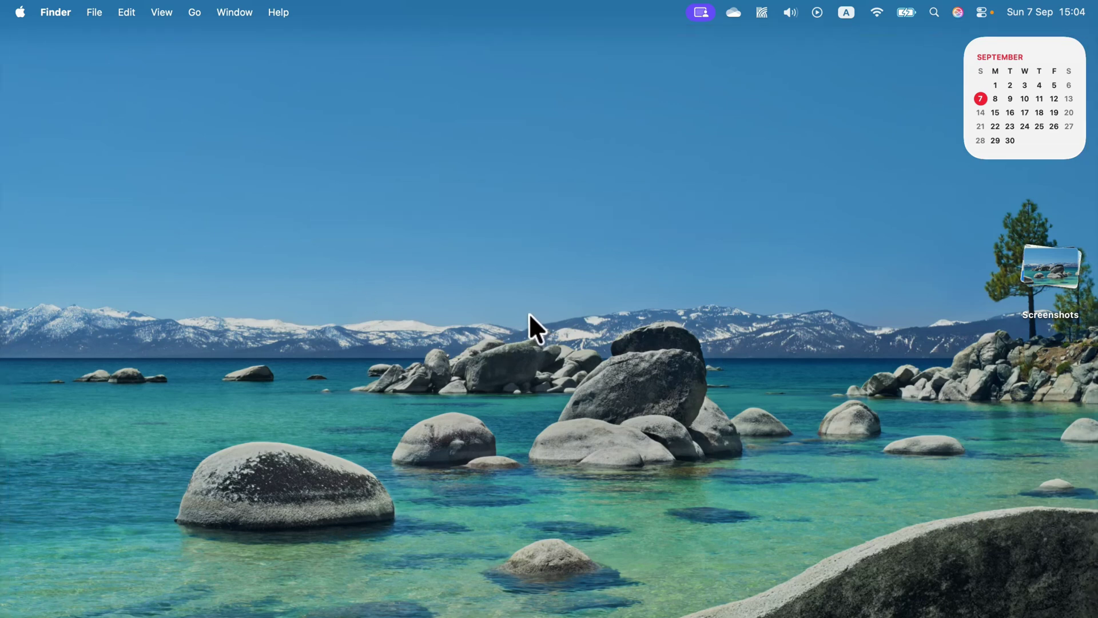
key("super+space")
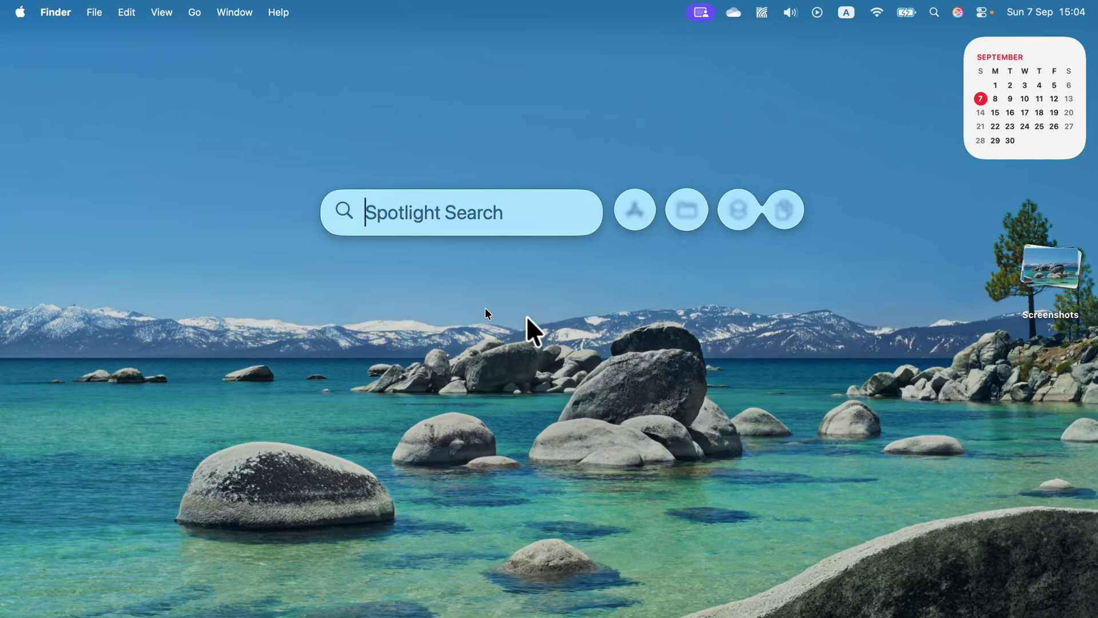
key("Escape")
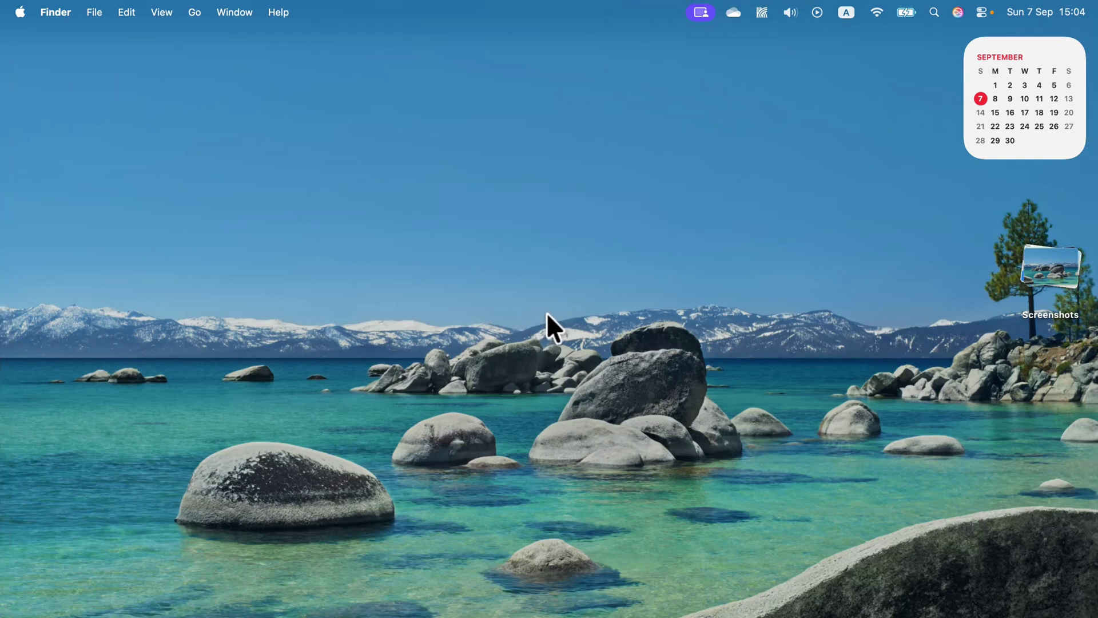
key("super+space")
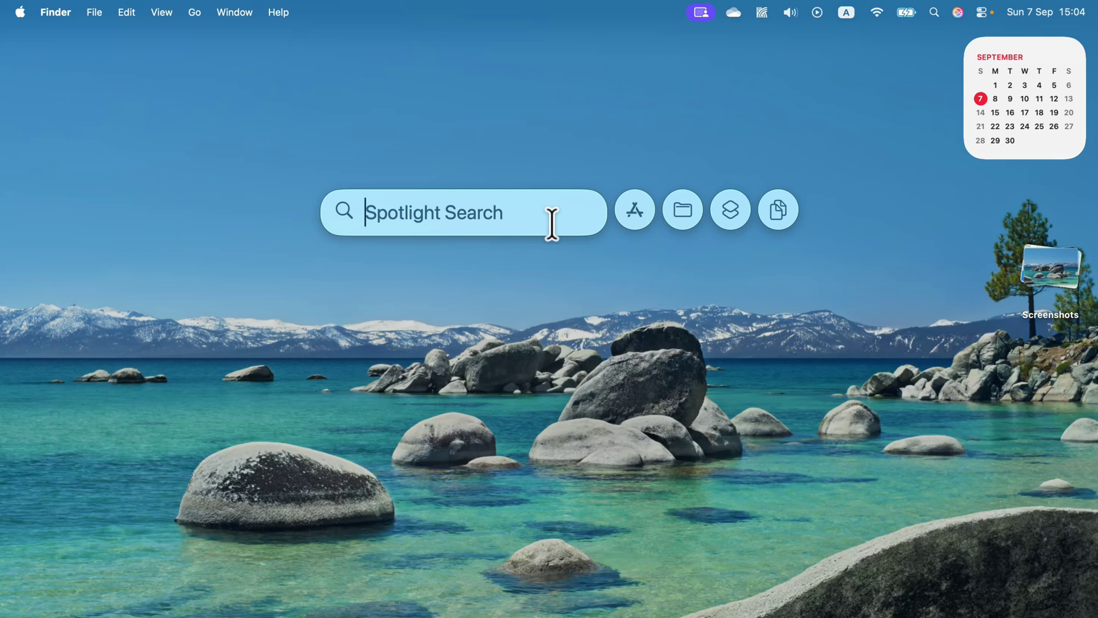
Switch Spotlight to Clipboard history with Command-4 and recopy the 'How to Mark' entry.
key("super+4")
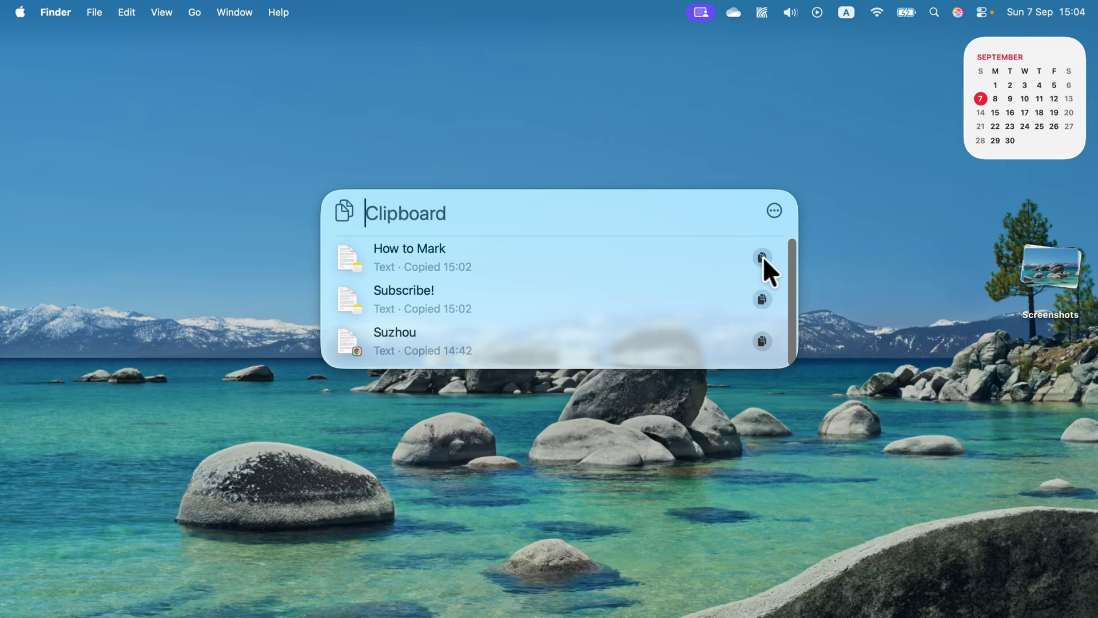
left_click(762, 256)
Delete 'Suzhou' from the clipboard history, check the ••• options, and close the clipboard panel.
right_click(478, 251)
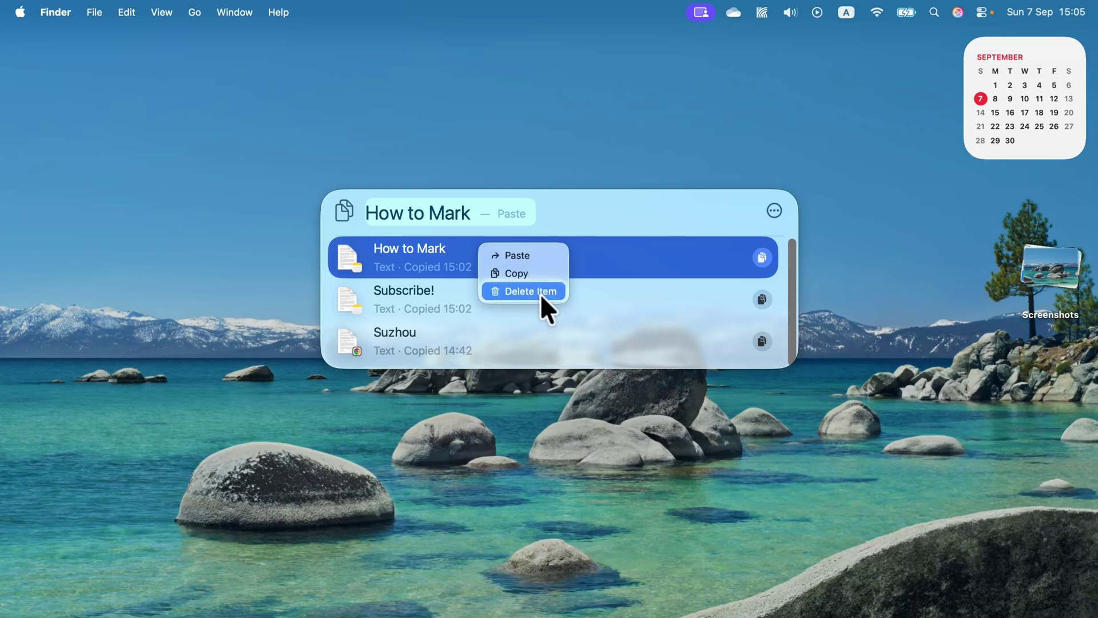
right_click(522, 345)
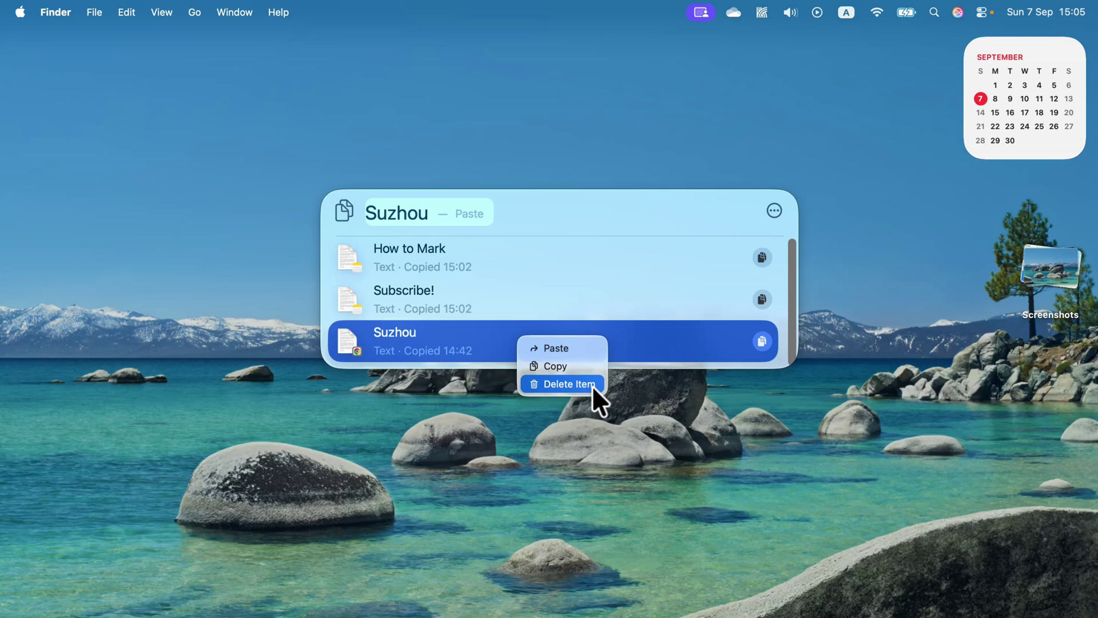
left_click(584, 398)
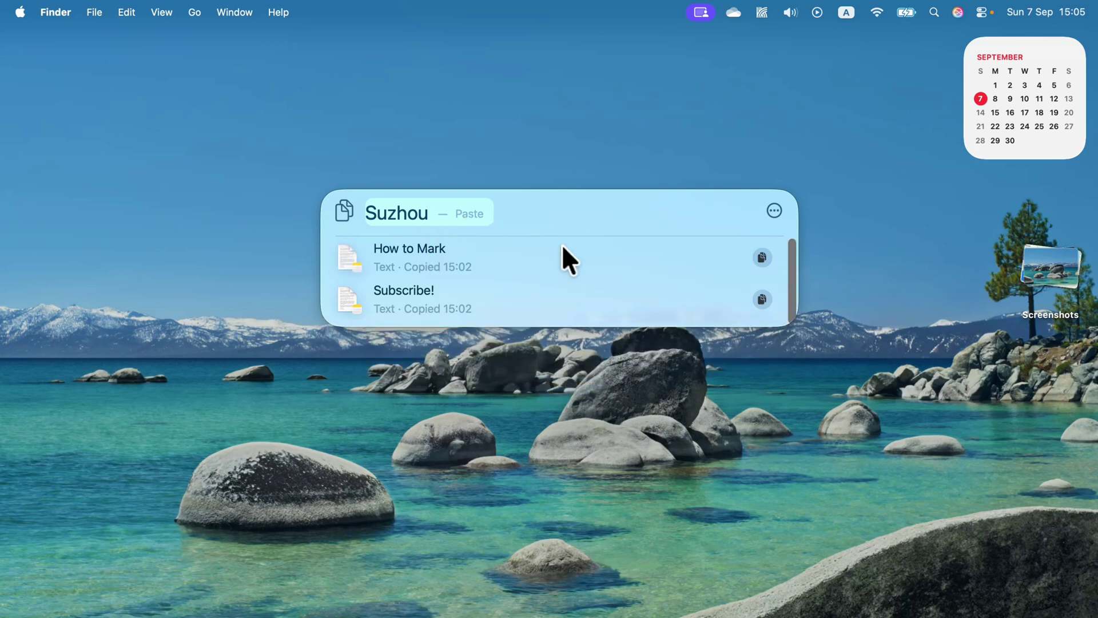
left_click(774, 212)
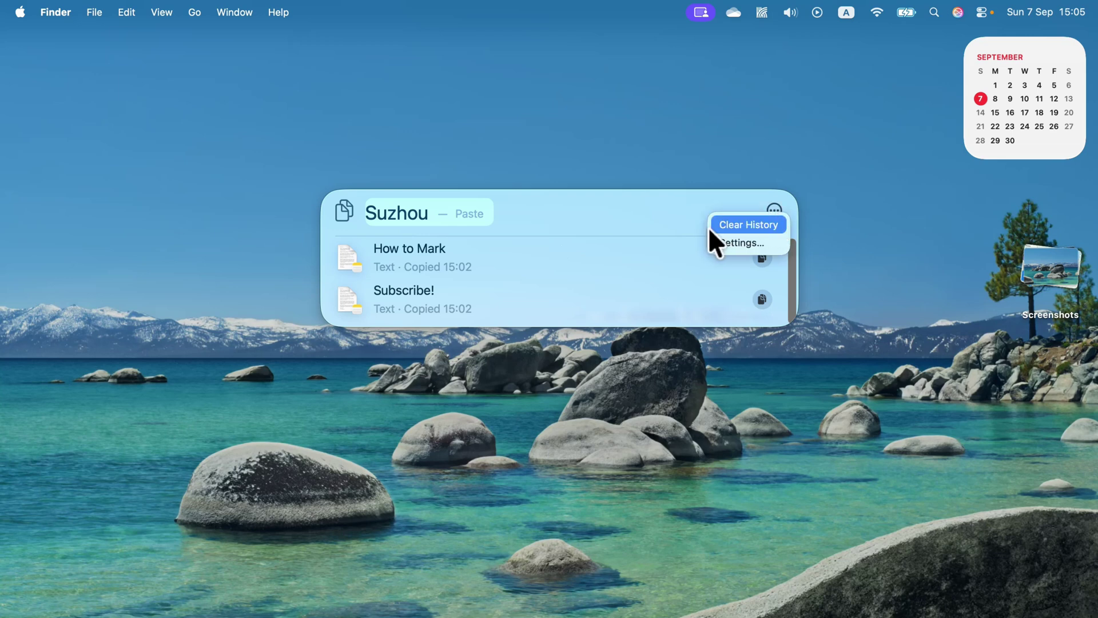
left_click(554, 123)
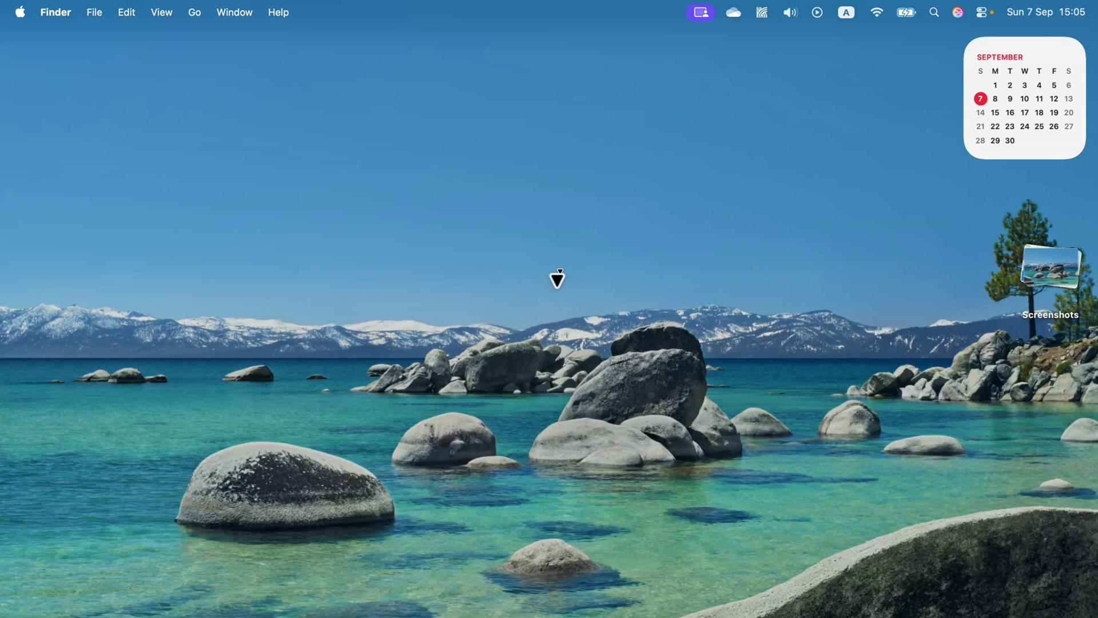
key("super+space")
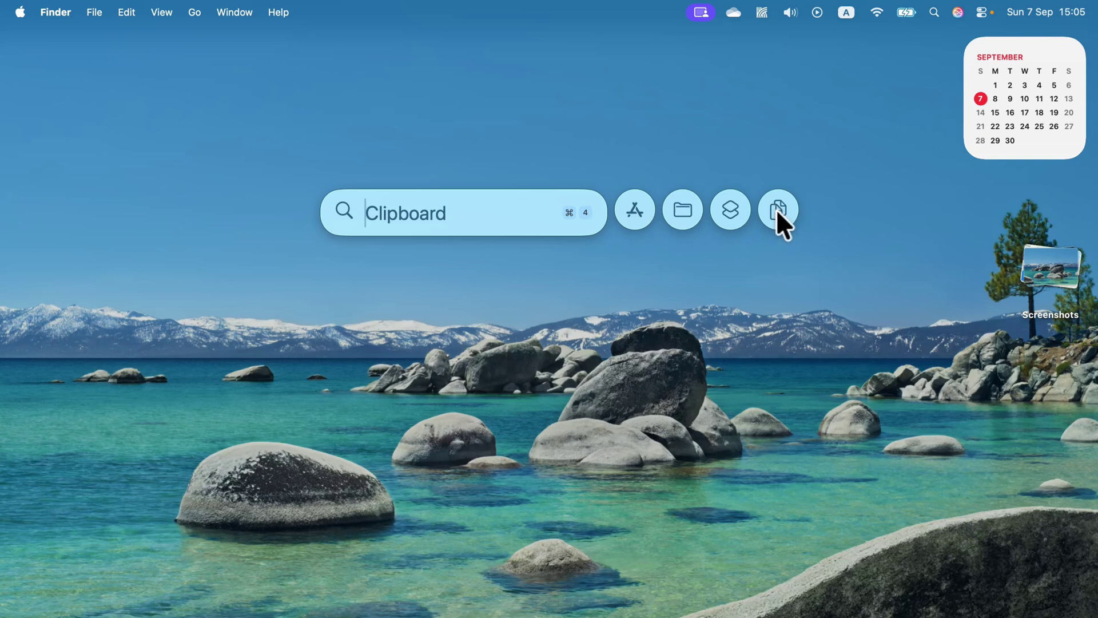
left_click(777, 208)
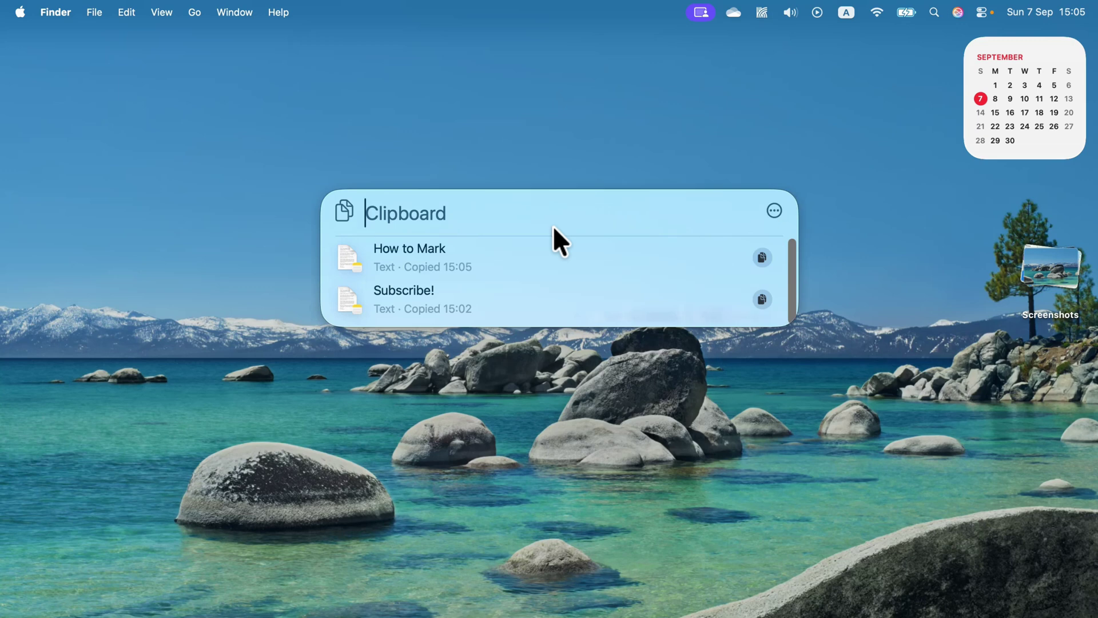
Close the clipboard history, then reopen it from the Spotlight menu-bar icon's Clipboard button.
left_click(549, 128)
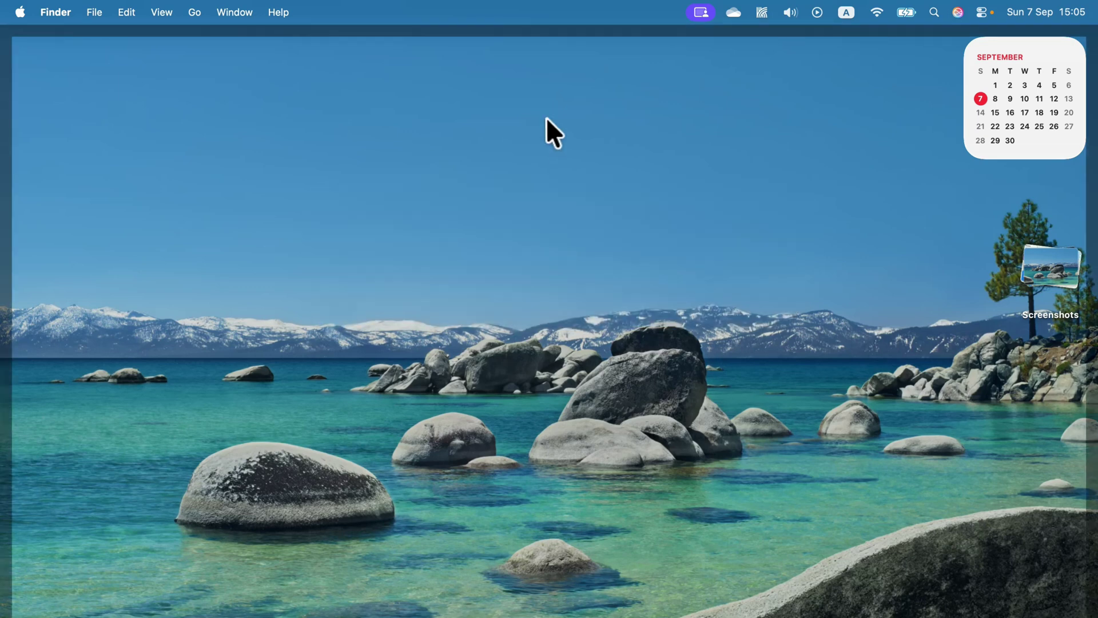
left_click(935, 12)
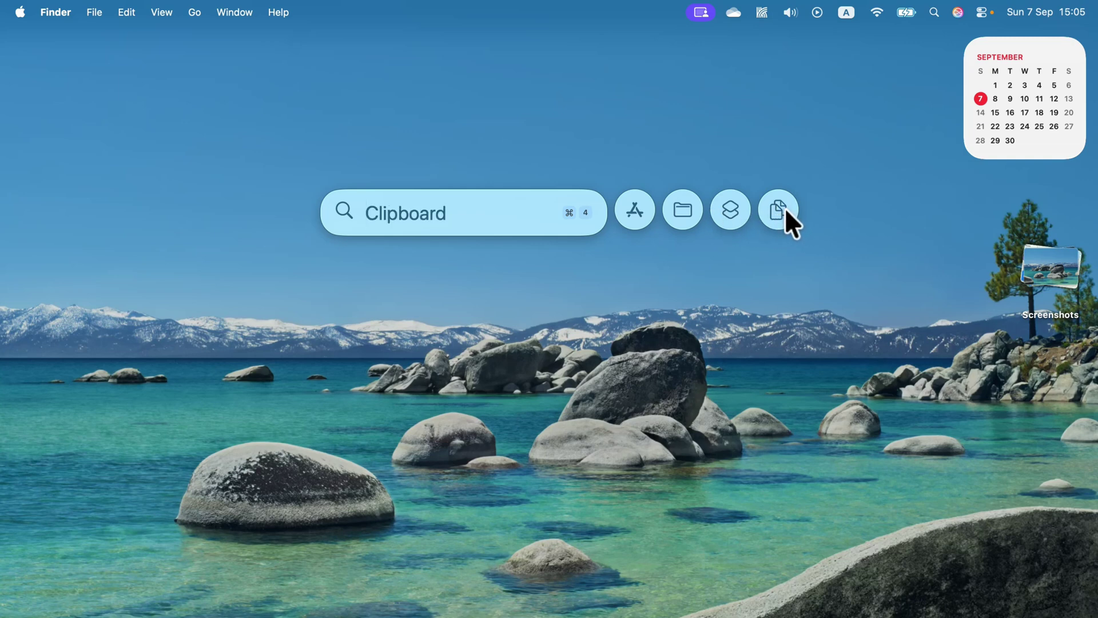
left_click(781, 208)
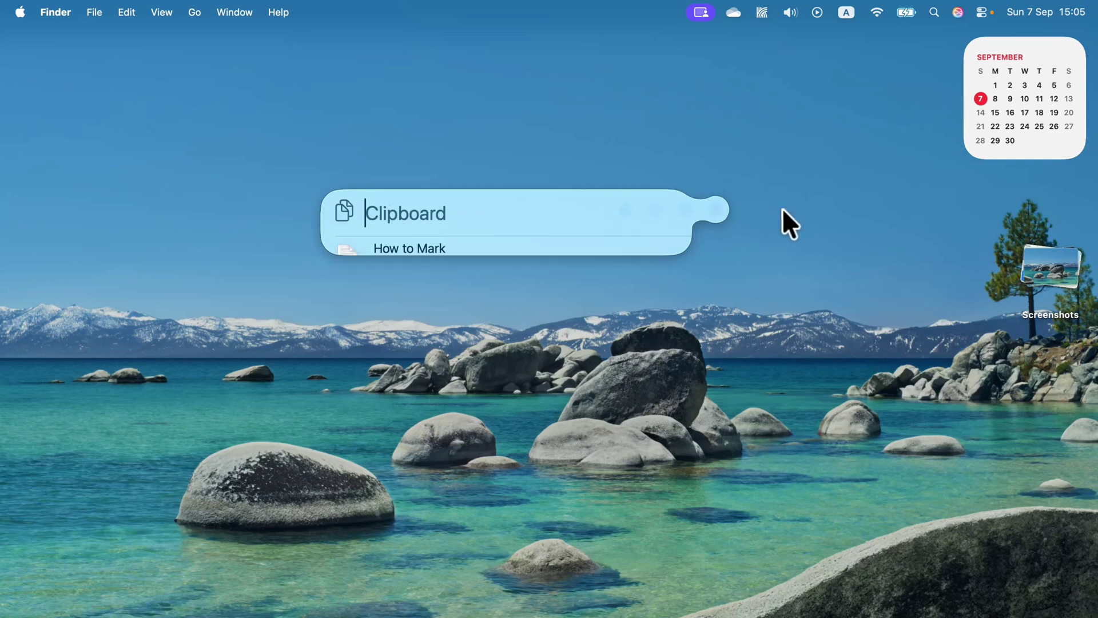